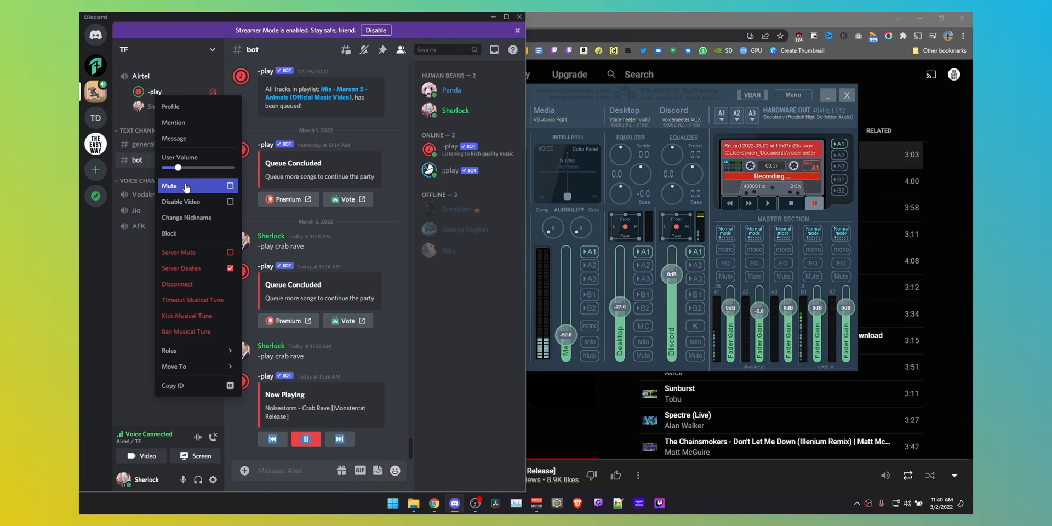
# Step: Mute and unmute the -play bot in Discord to test how the Media fader reacts in Voicemeeter
pyautogui.click(186, 187)
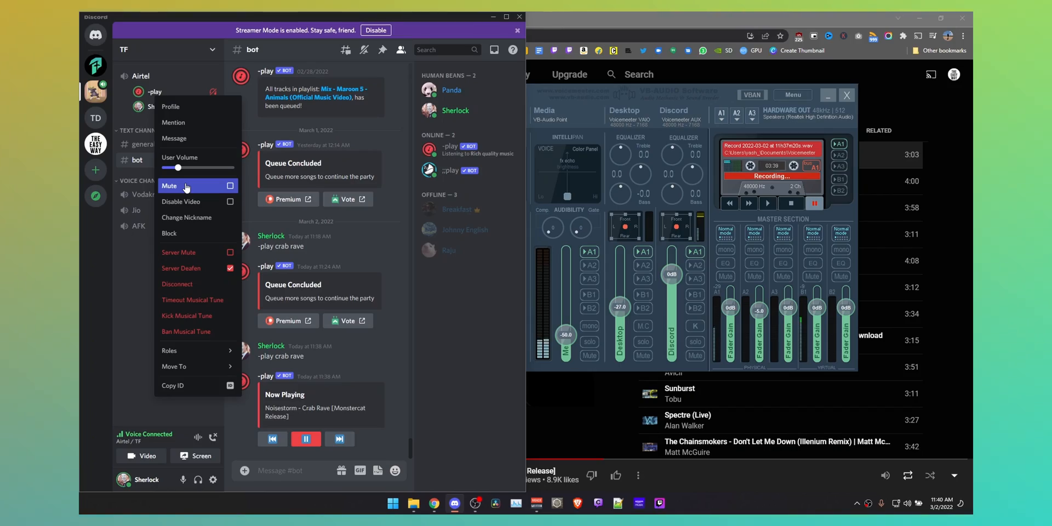
pyautogui.click(187, 187)
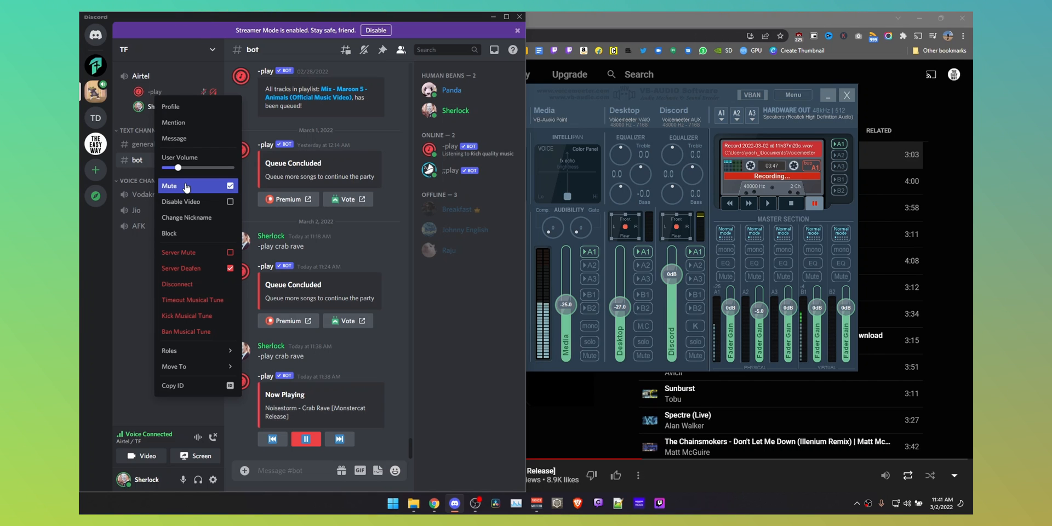
pyautogui.click(186, 187)
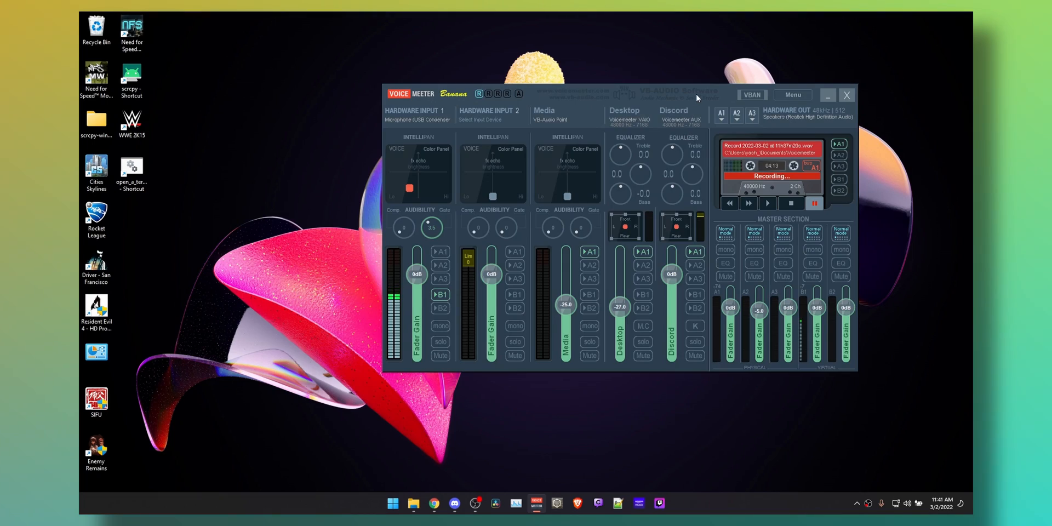
# Step: Reposition the Voicemeeter window, check its option to run MacroButtons on Voicemeeter start, and minimise the mixer
pyautogui.moveTo(696, 93); pyautogui.dragTo(594, 86)
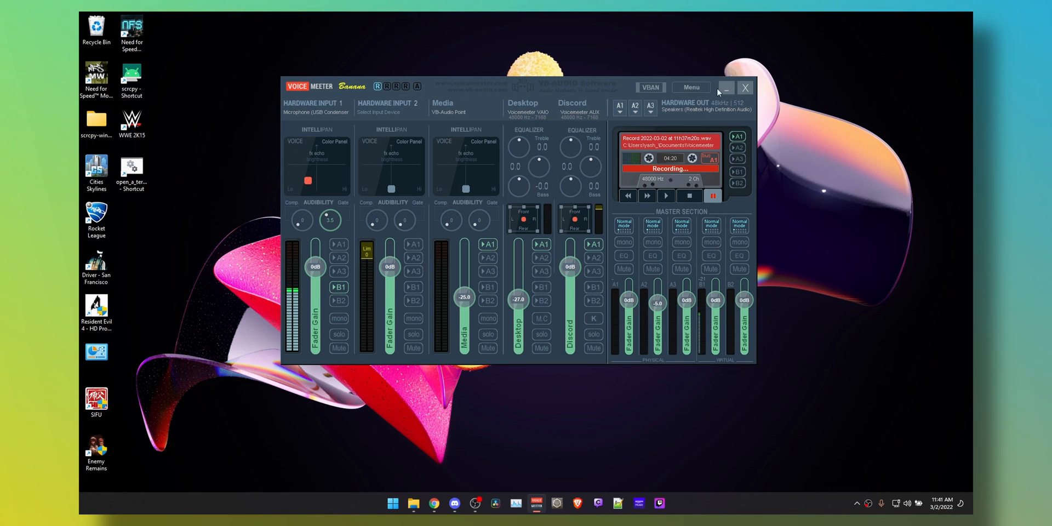
pyautogui.click(693, 87)
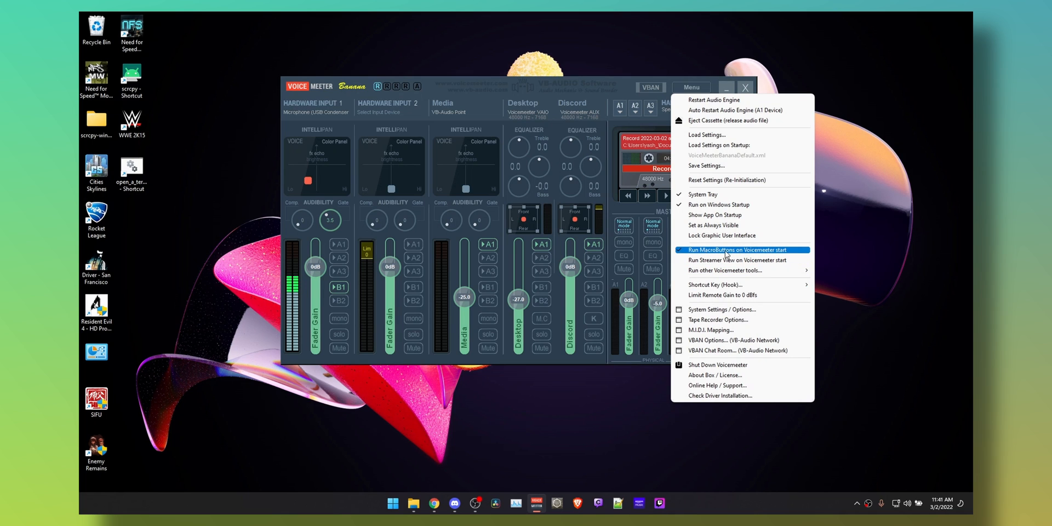
pyautogui.click(727, 88)
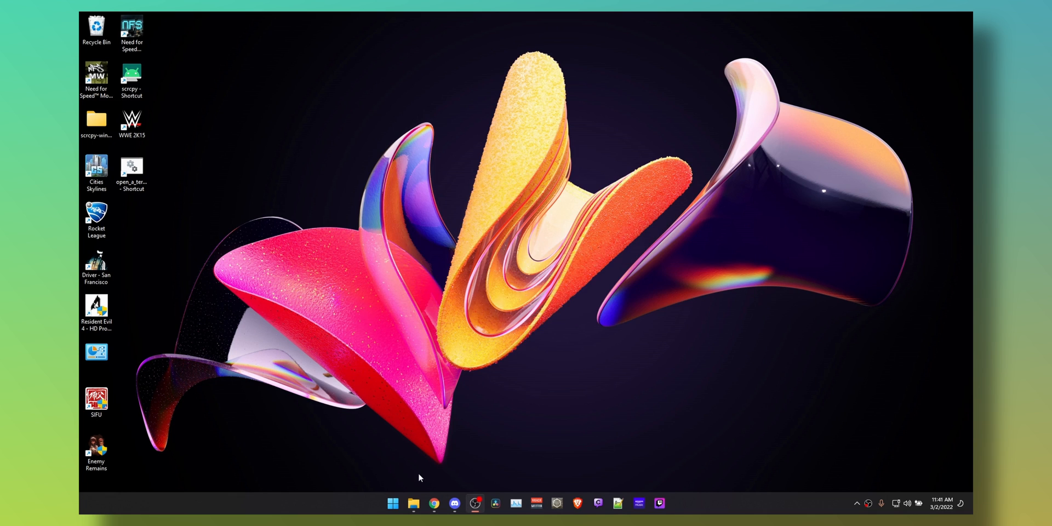
# Step: Launch the Macro Buttons app and widen its window to show six buttons per row, placed near the desktop's centre
pyautogui.press('super')
pyautogui.write('macro')
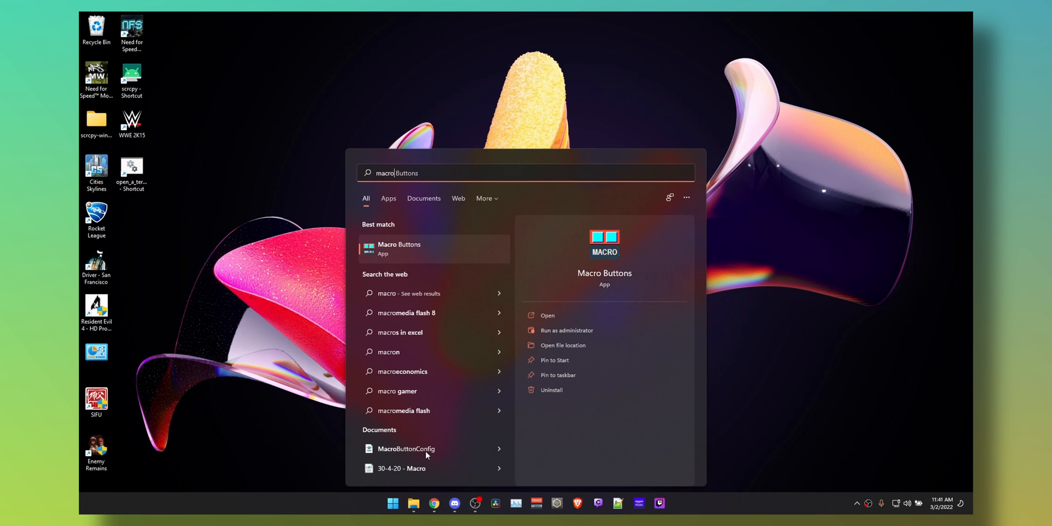
pyautogui.press('Return')
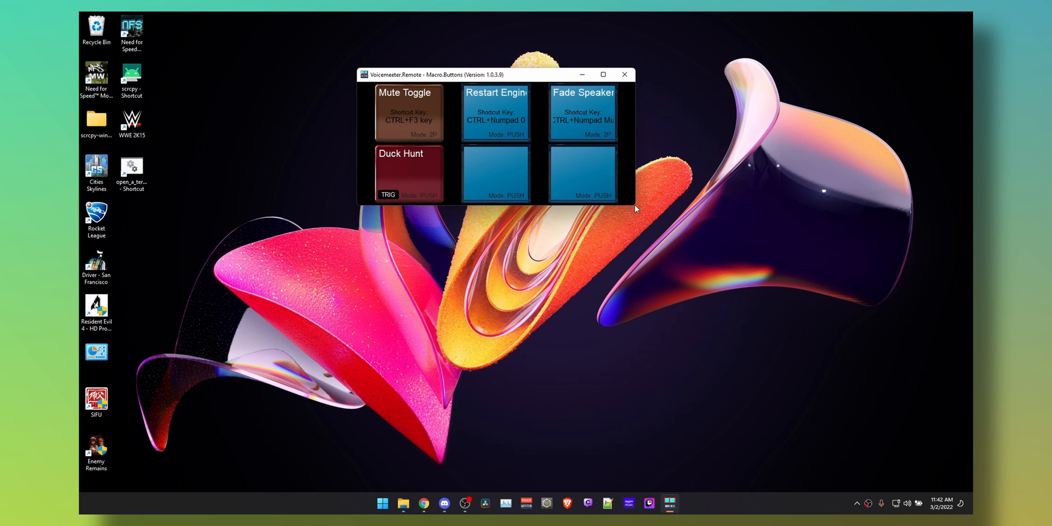
pyautogui.moveTo(637, 203); pyautogui.dragTo(845, 204)
pyautogui.moveTo(532, 71); pyautogui.dragTo(458, 147)
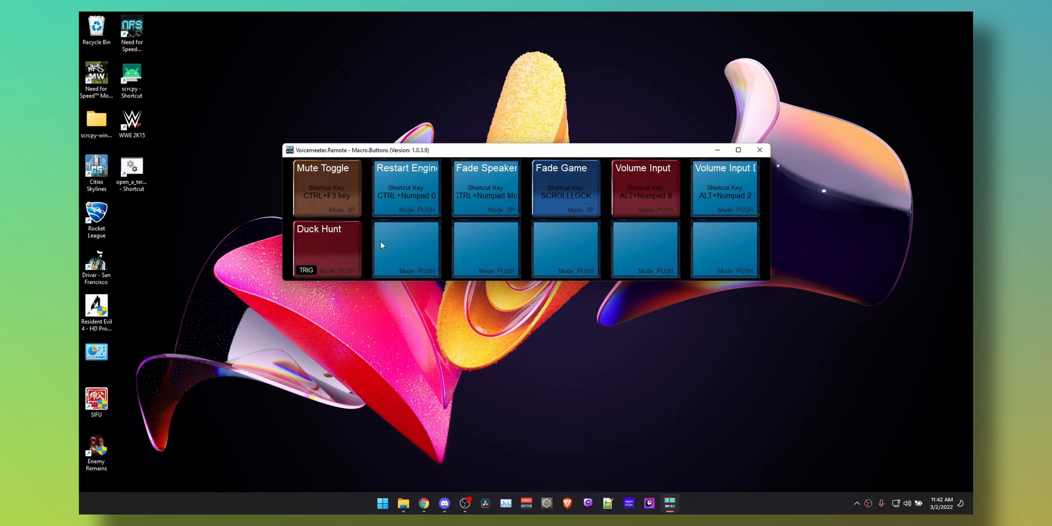
# Step: Configure the empty button beside Duck Hunt with the name "Priority Discord Over Music"
pyautogui.rightClick(414, 245)
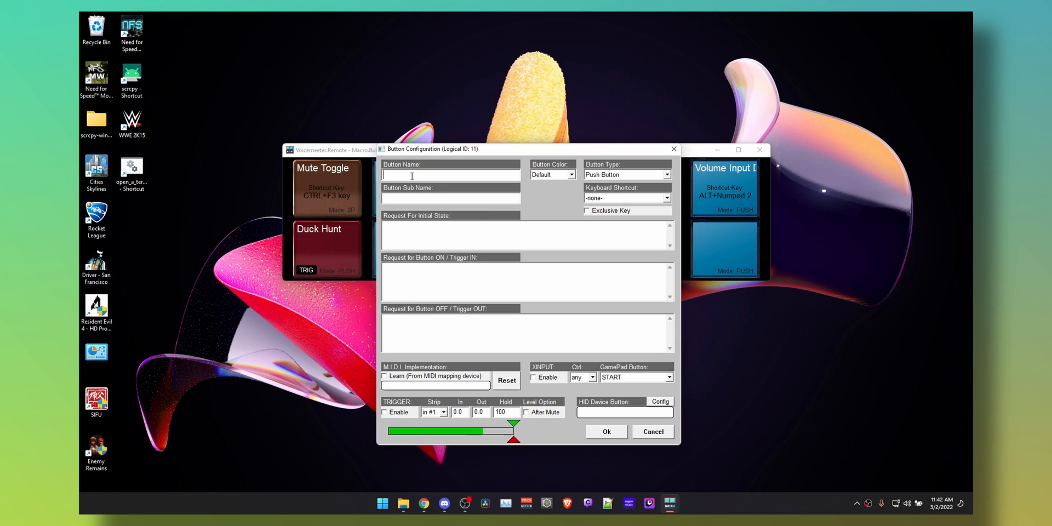
pyautogui.write('Priority Discord Over Music')
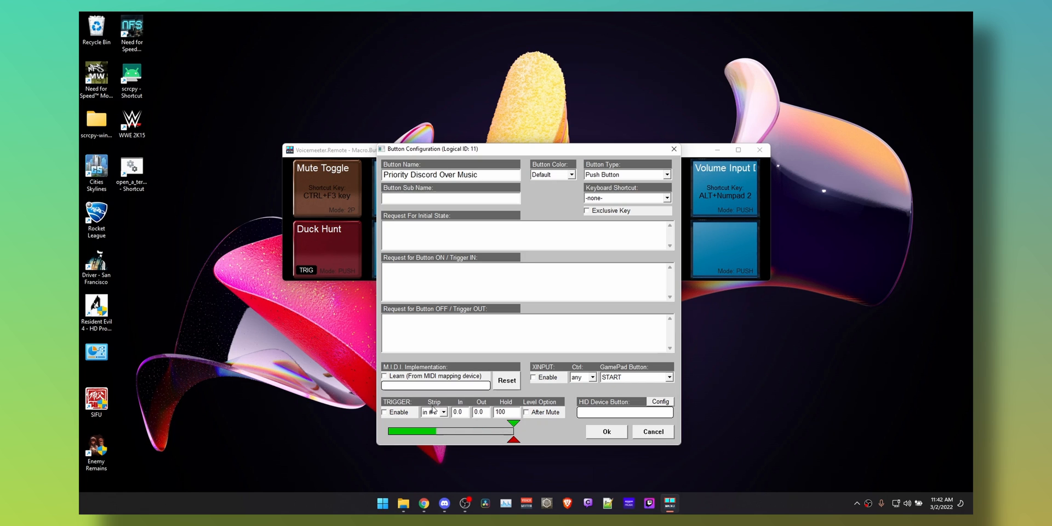
# Step: Switch to Discord and examine the Attenuation options in its Voice & Video settings, and minimise it
pyautogui.click(444, 503)
pyautogui.click(211, 480)
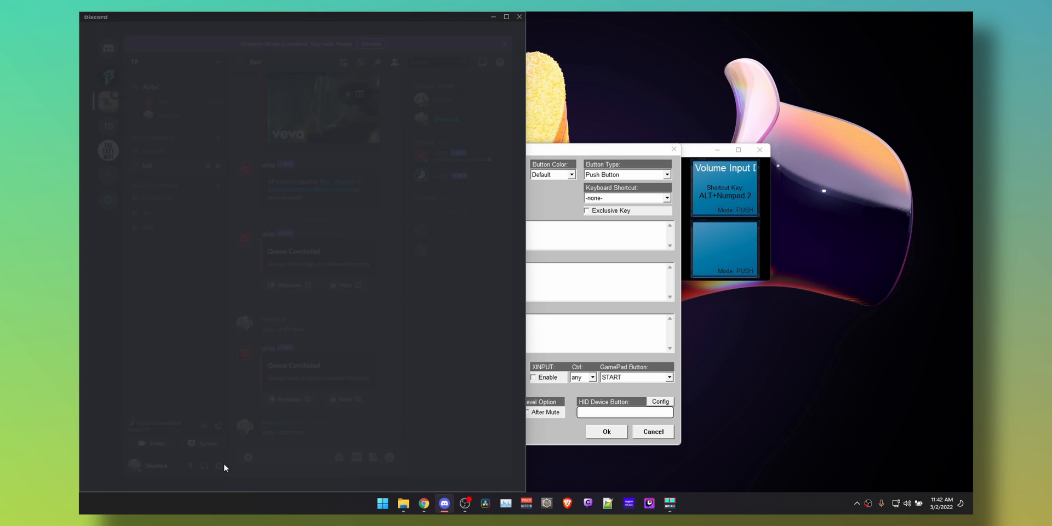
pyautogui.click(140, 315)
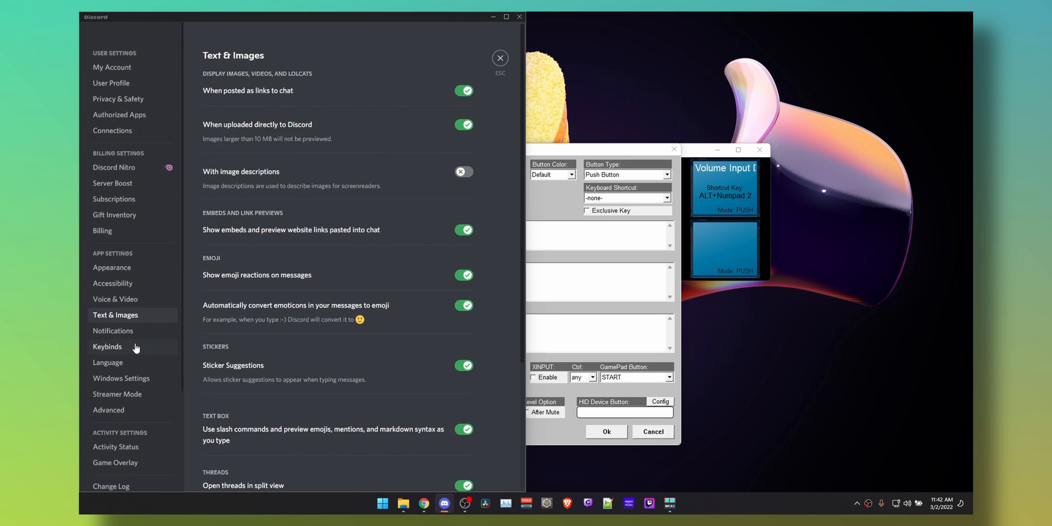
pyautogui.click(137, 299)
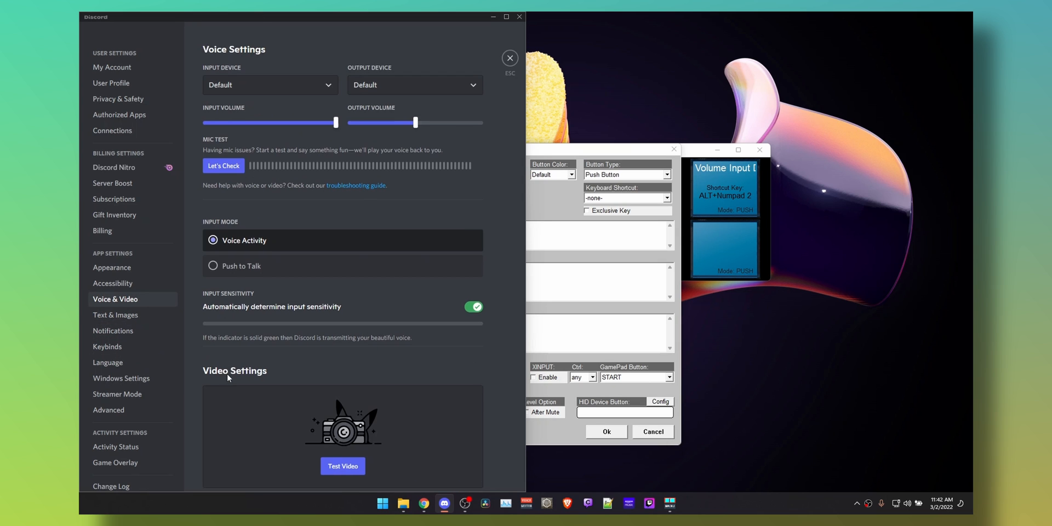
pyautogui.scroll(-15, 227, 373)
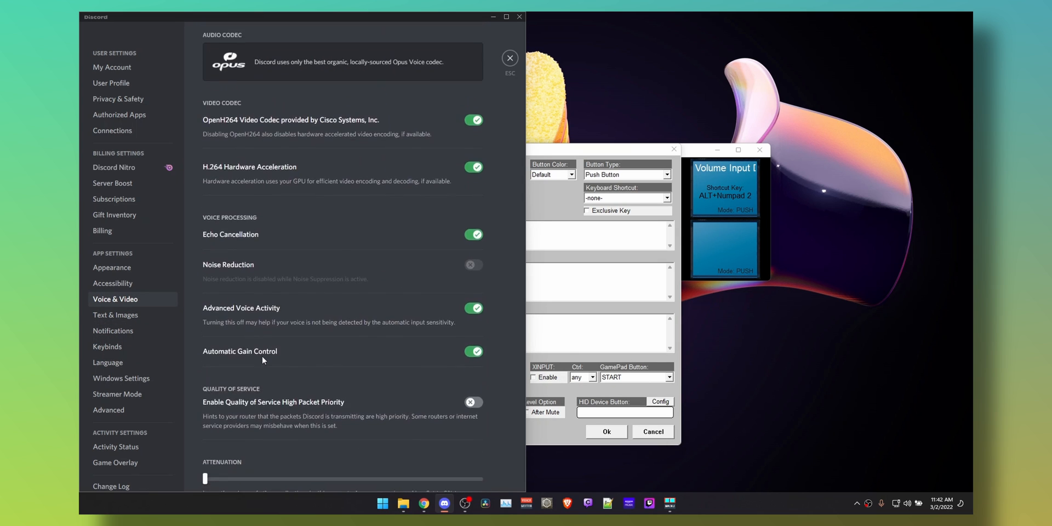
pyautogui.scroll(-1, 269, 351)
pyautogui.scroll(-4, 275, 347)
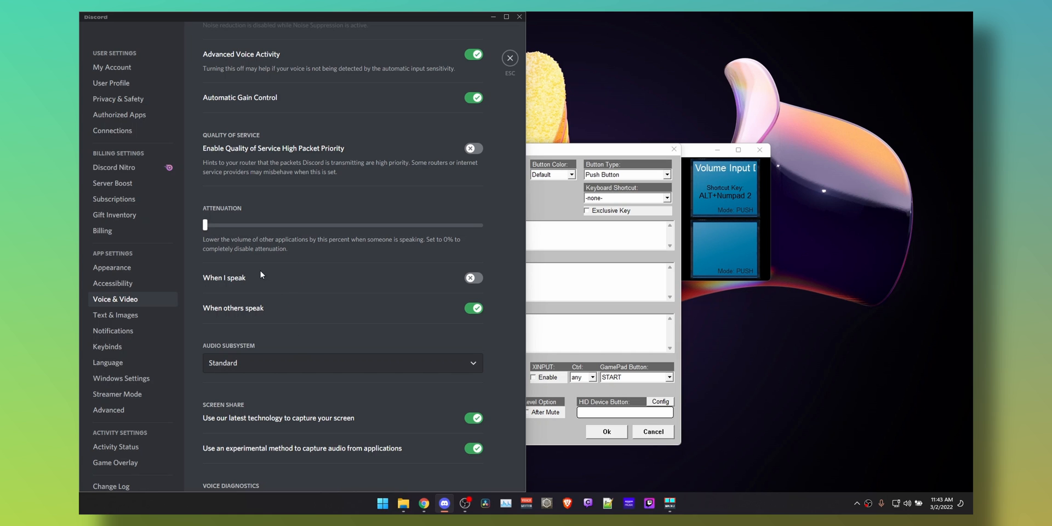
pyautogui.click(495, 19)
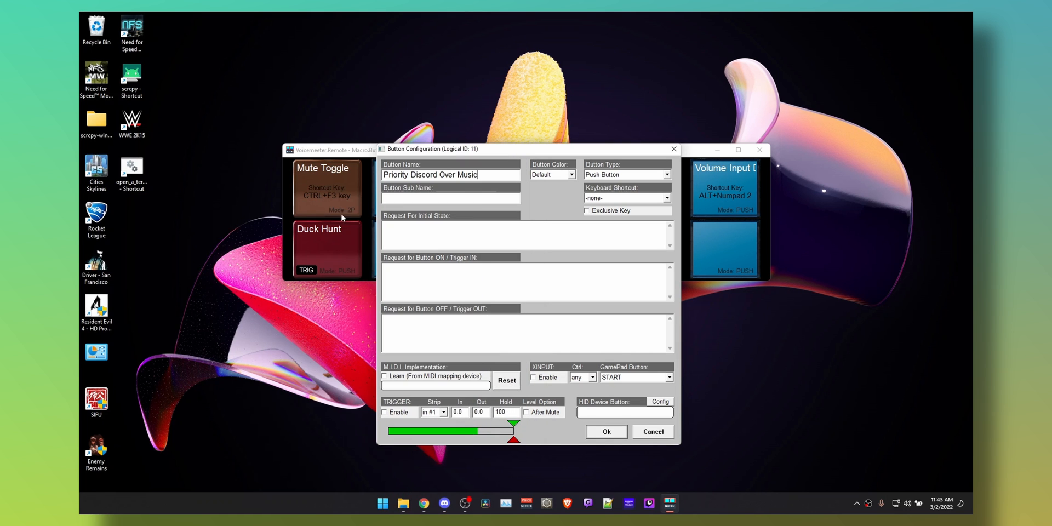
# Step: Move the new button's configuration dialog aside and clear its button name
pyautogui.moveTo(486, 149); pyautogui.dragTo(545, 103)
pyautogui.moveTo(538, 128); pyautogui.dragTo(439, 136)
pyautogui.press('BackSpace')
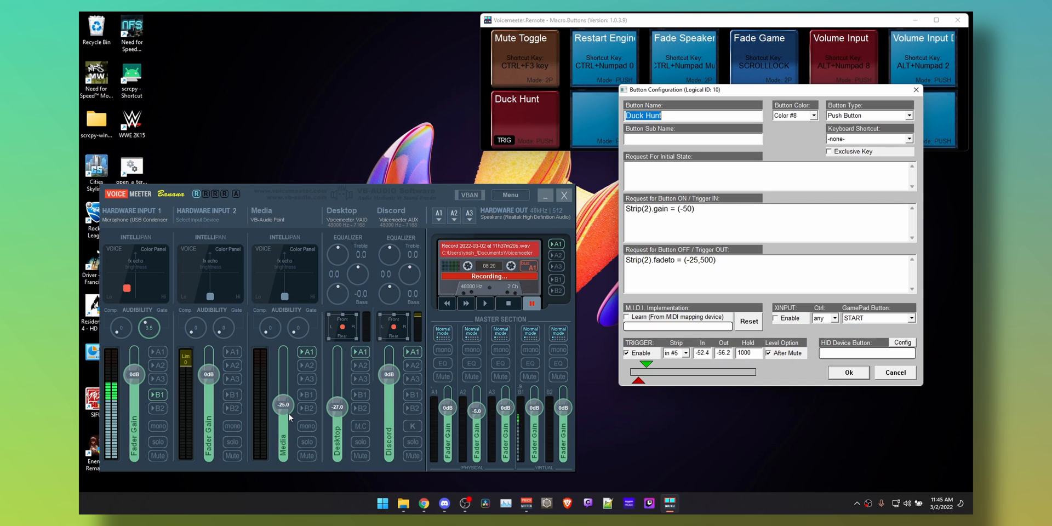
# Step: Lower the Media fader to about -50.9 dB, play the YouTube Music track to hear the ducked volume, and raise the fader again
pyautogui.moveTo(285, 407); pyautogui.dragTo(290, 437)
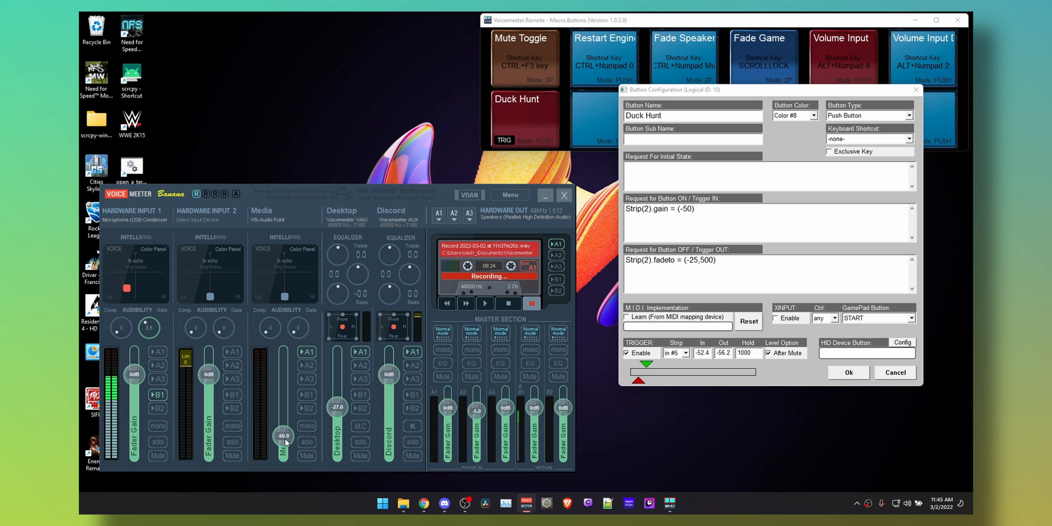
pyautogui.click(423, 503)
pyautogui.click(119, 479)
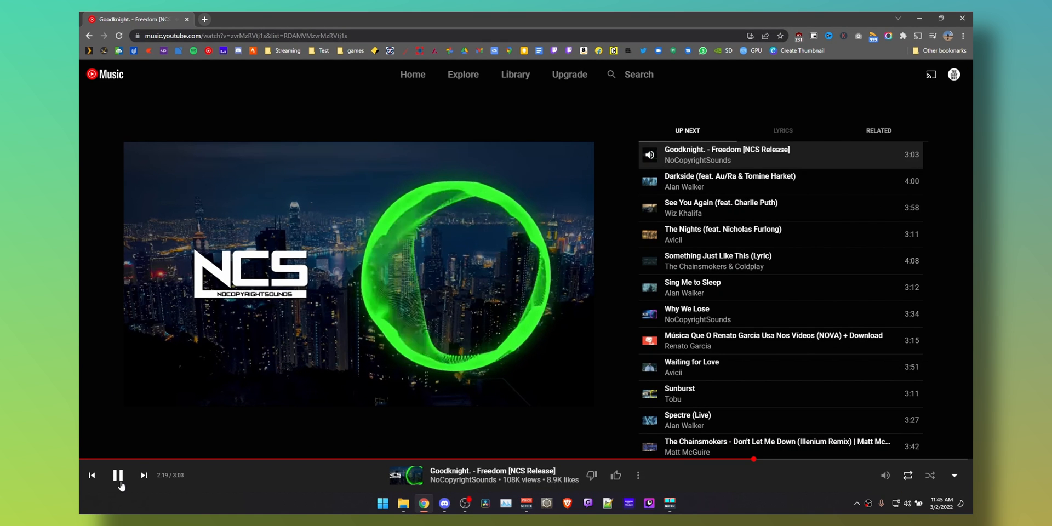
pyautogui.click(424, 503)
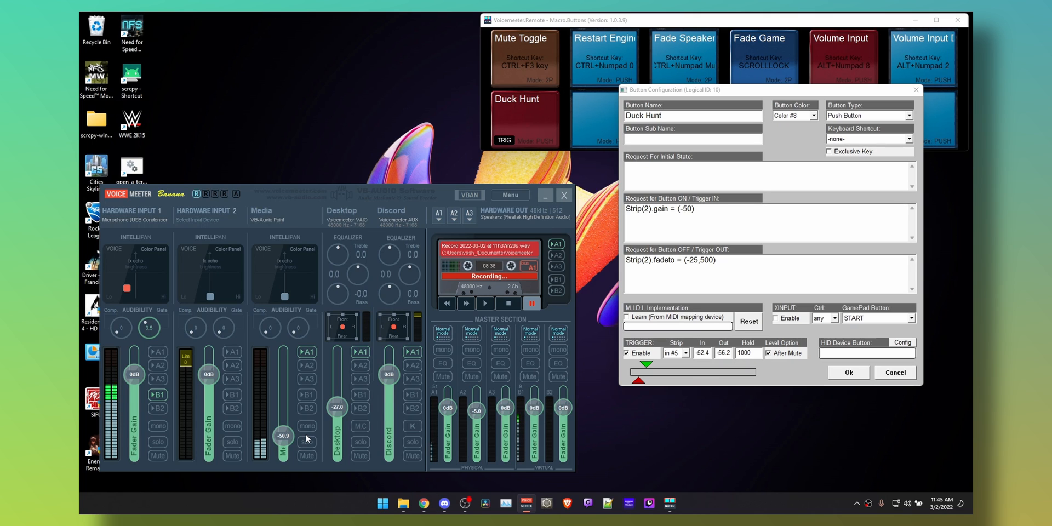
pyautogui.moveTo(277, 436); pyautogui.dragTo(290, 408)
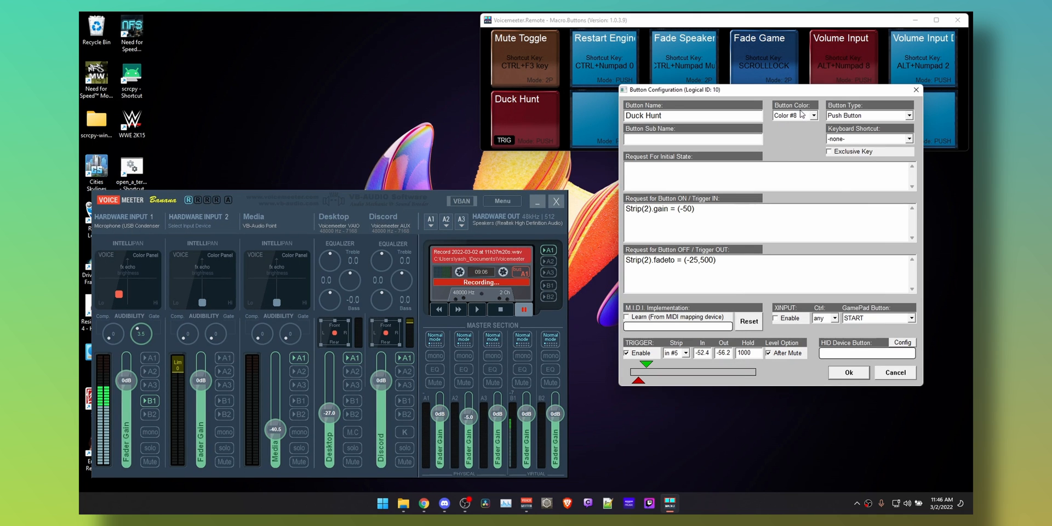
# Step: Review the Duck Hunt button's color choices and its initial state request
pyautogui.click(795, 115)
pyautogui.click(791, 129)
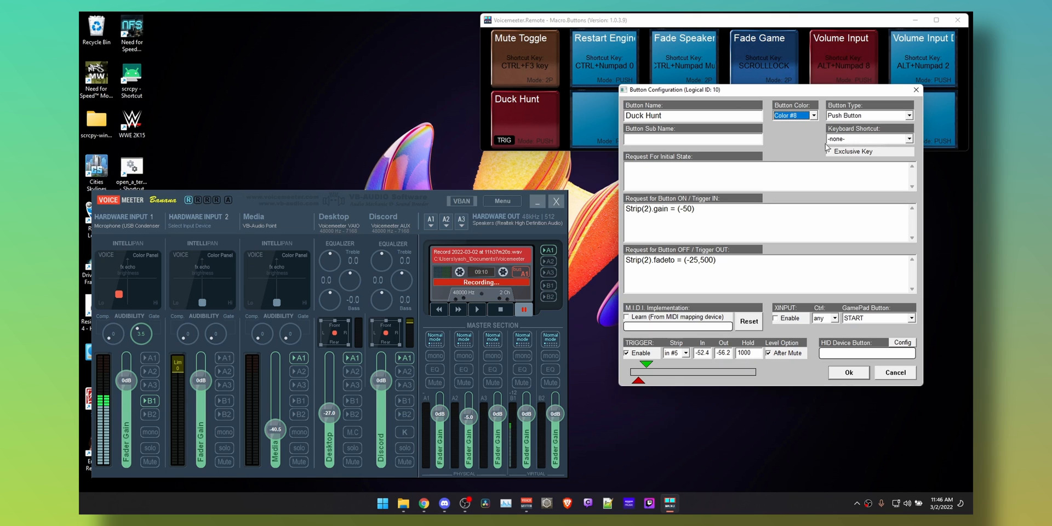
pyautogui.click(691, 179)
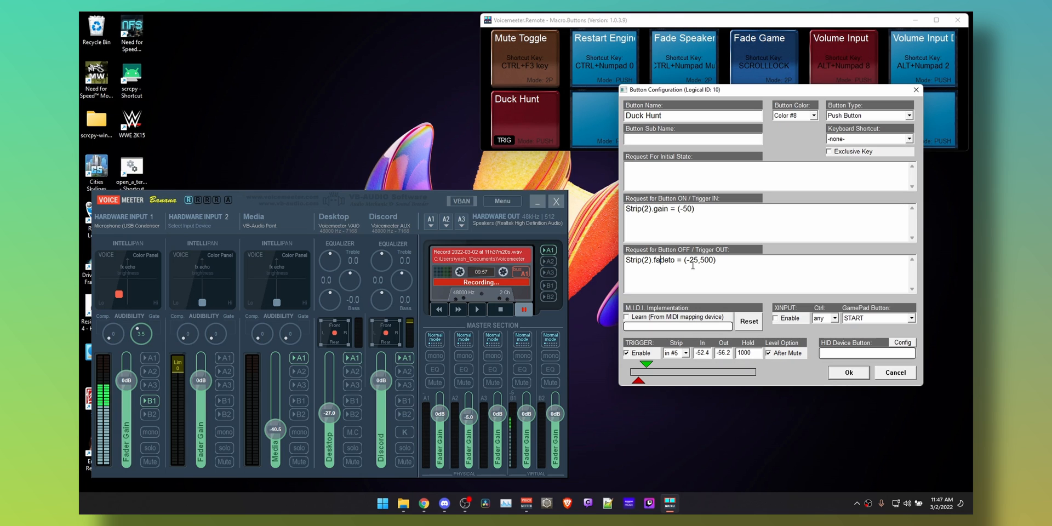
# Step: Compare the -25 fade value in Duck Hunt's Trigger OUT request with the Media fader by moving it to about -25.8 dB, and lower it to -39.3 dB
pyautogui.moveTo(690, 263); pyautogui.dragTo(698, 264)
pyautogui.moveTo(276, 429); pyautogui.dragTo(282, 413)
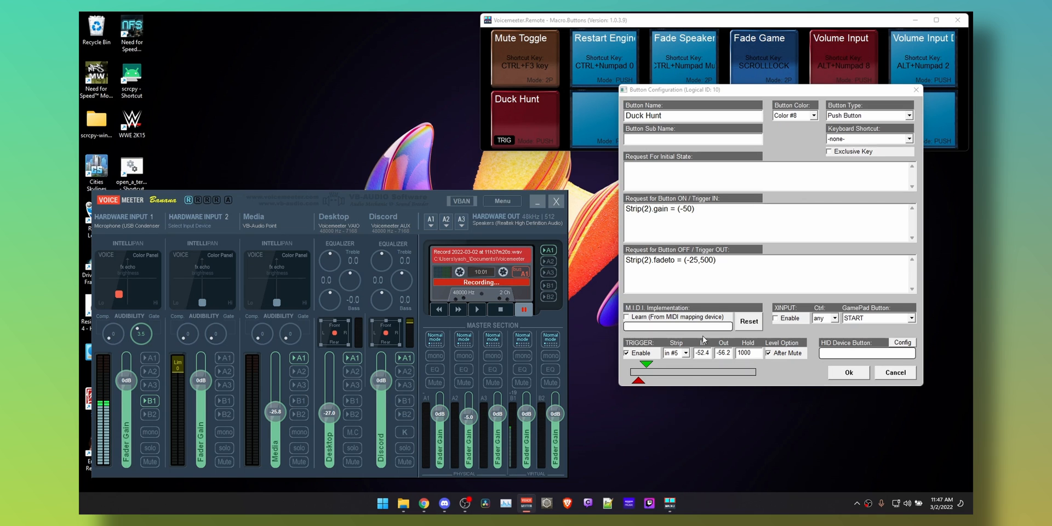
pyautogui.click(844, 263)
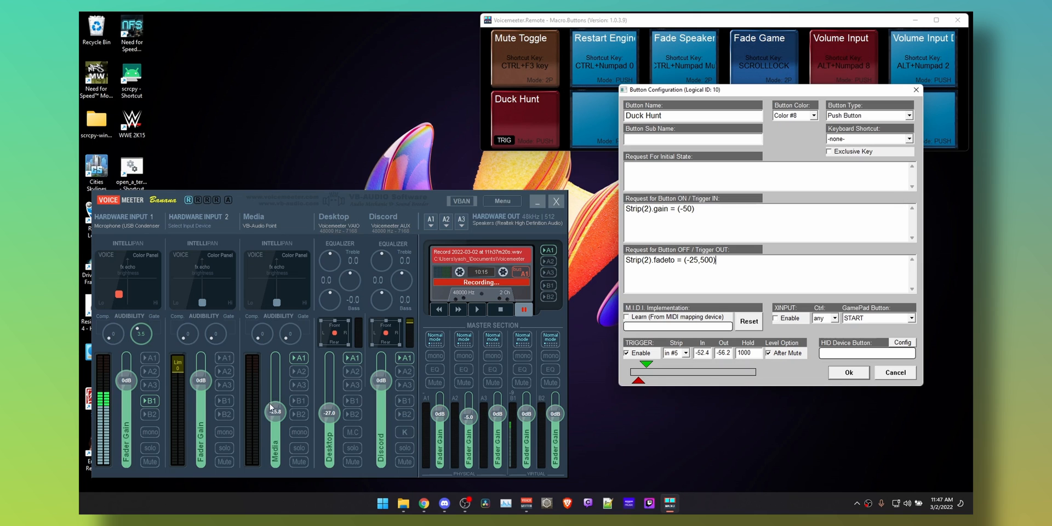
pyautogui.moveTo(274, 411)
pyautogui.mouseDown()
pyautogui.moveTo(278, 432)
pyautogui.moveTo(276, 421)
pyautogui.mouseUp()
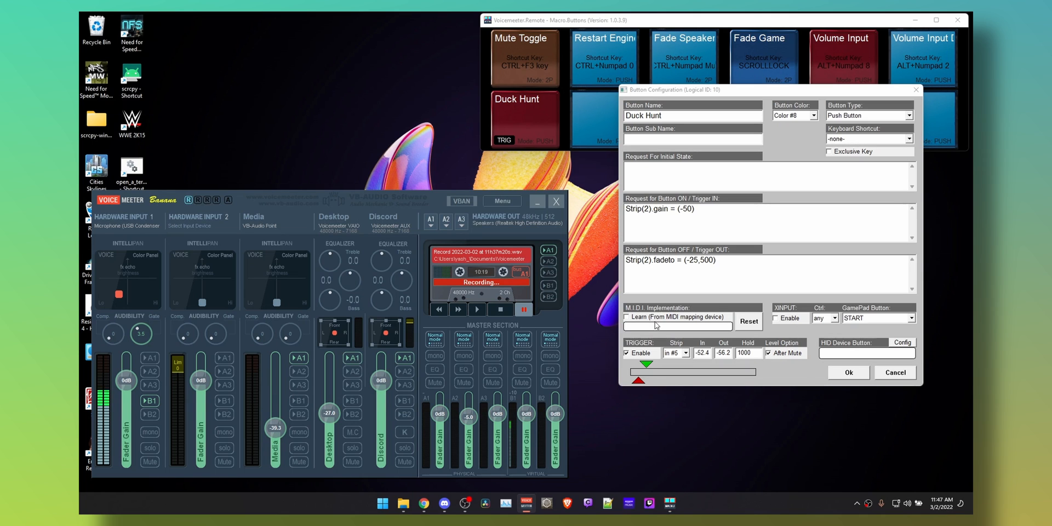
# Step: Move the Duck Hunt configuration aside and review its trigger strip choices, using in #5, and its Trigger OUT request
pyautogui.moveTo(810, 90); pyautogui.dragTo(850, 74)
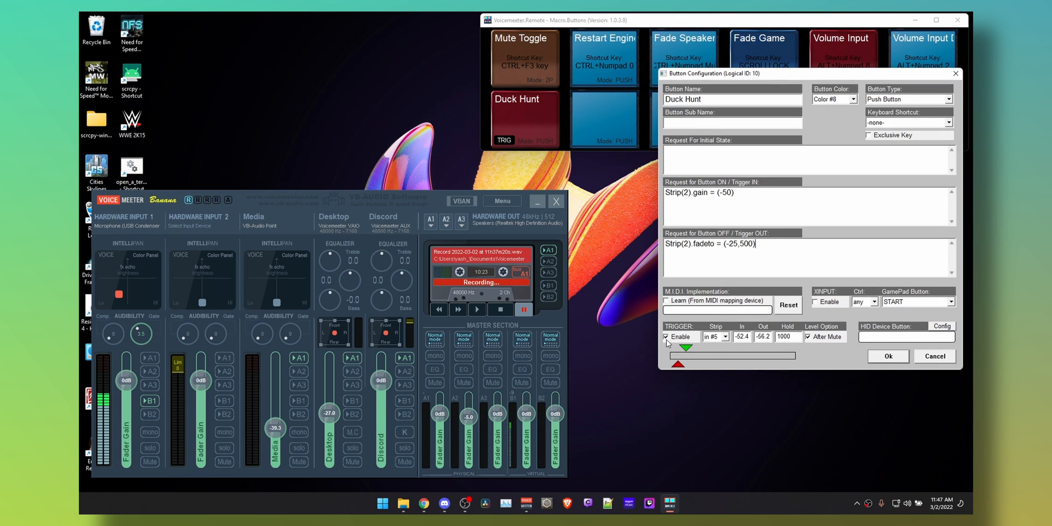
pyautogui.click(720, 339)
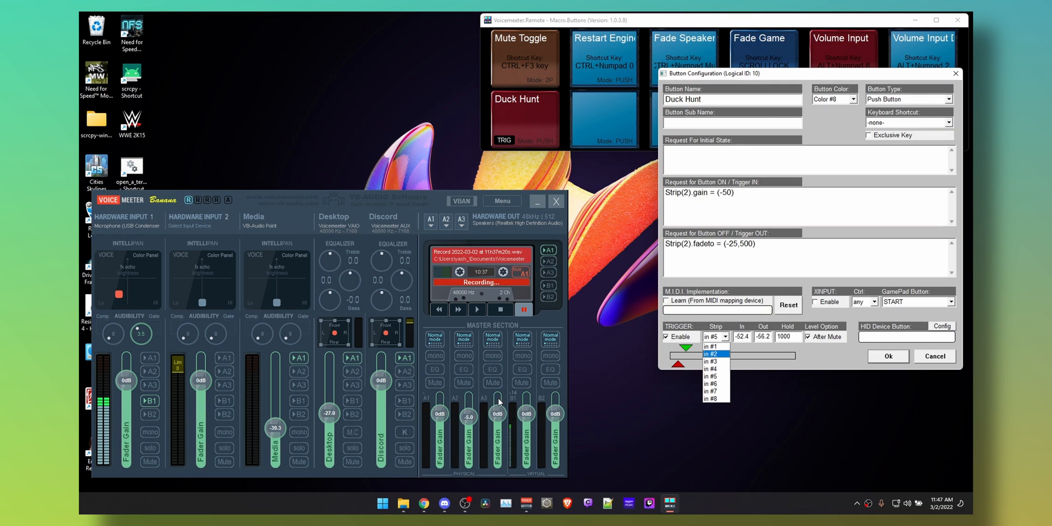
pyautogui.click(714, 338)
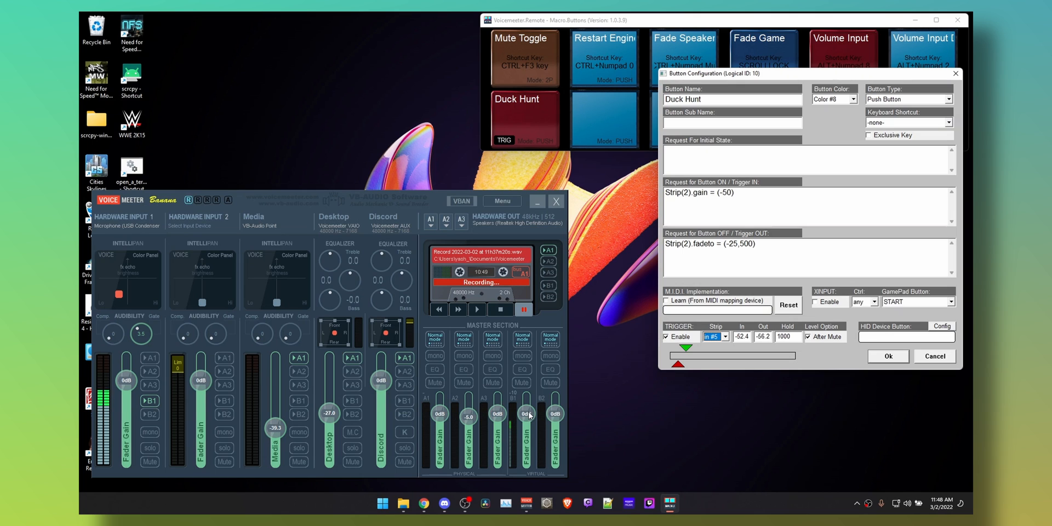
pyautogui.click(725, 336)
pyautogui.click(706, 371)
pyautogui.moveTo(757, 244); pyautogui.dragTo(664, 244)
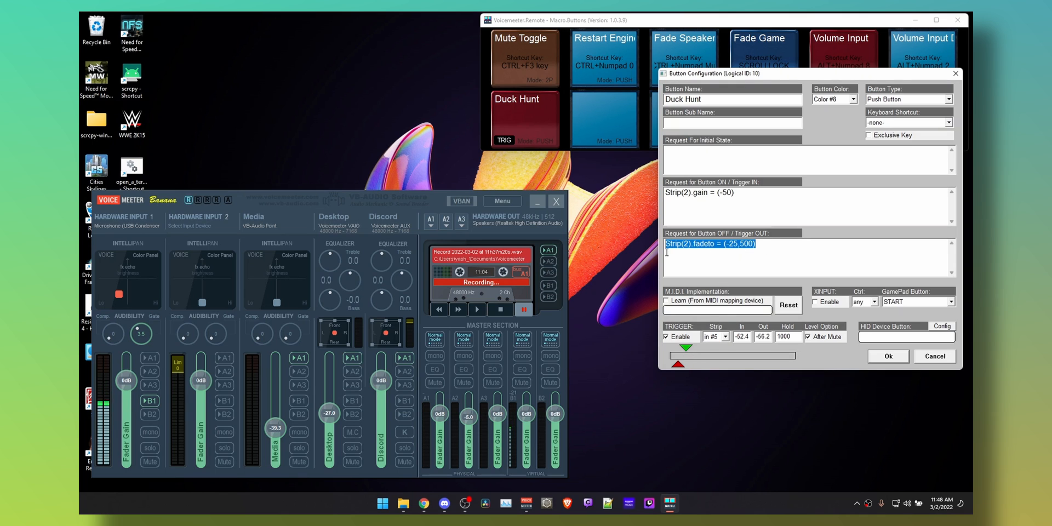
pyautogui.click(722, 264)
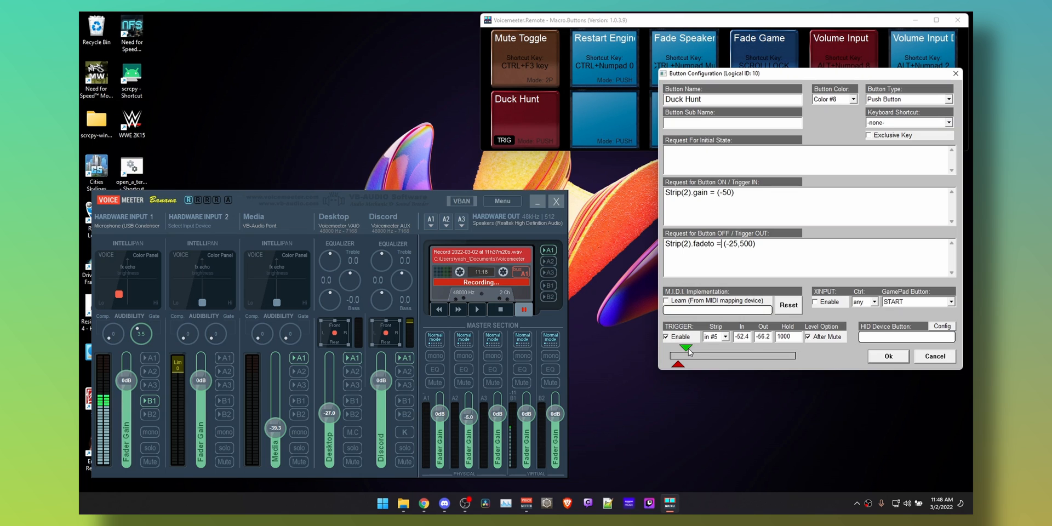
# Step: Try a higher trigger threshold for Duck Hunt and settle the In level at about -51.0
pyautogui.moveTo(689, 349); pyautogui.dragTo(727, 349)
pyautogui.moveTo(729, 350); pyautogui.dragTo(727, 351)
pyautogui.moveTo(727, 351); pyautogui.dragTo(690, 354)
# Step: Switch to Discord, leave its settings for the bot channel, and minimise it to check the Duck Hunt trigger and Media fader
pyautogui.click(439, 508)
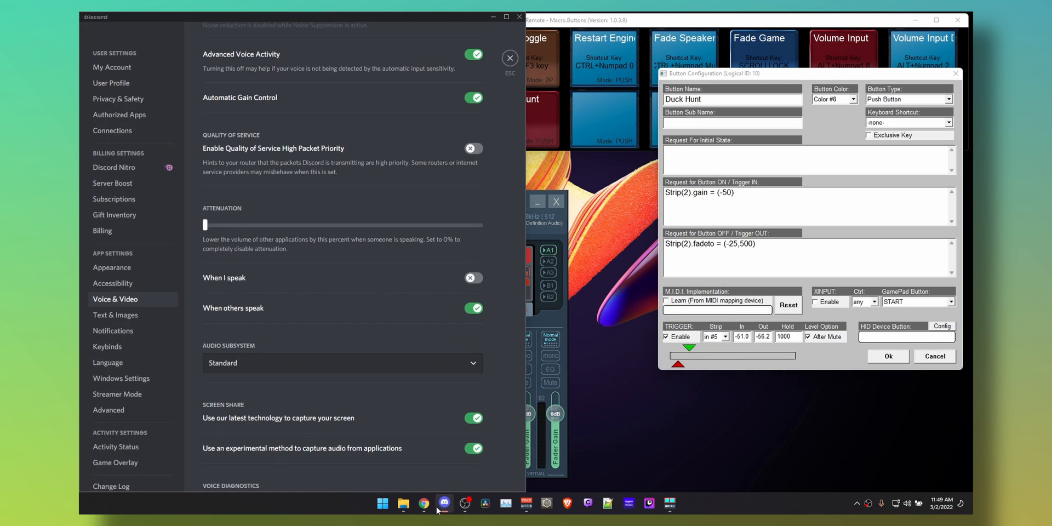
pyautogui.click(510, 59)
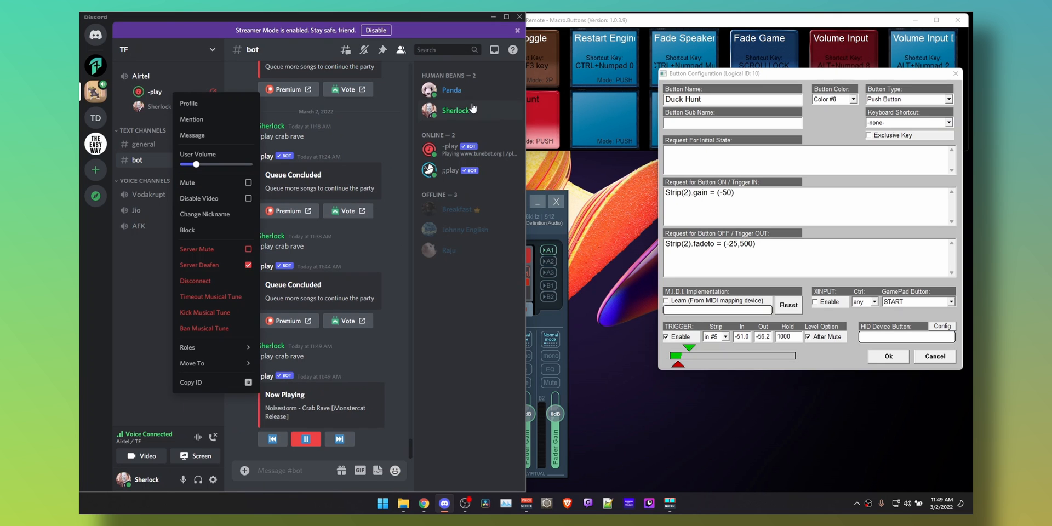
pyautogui.click(493, 16)
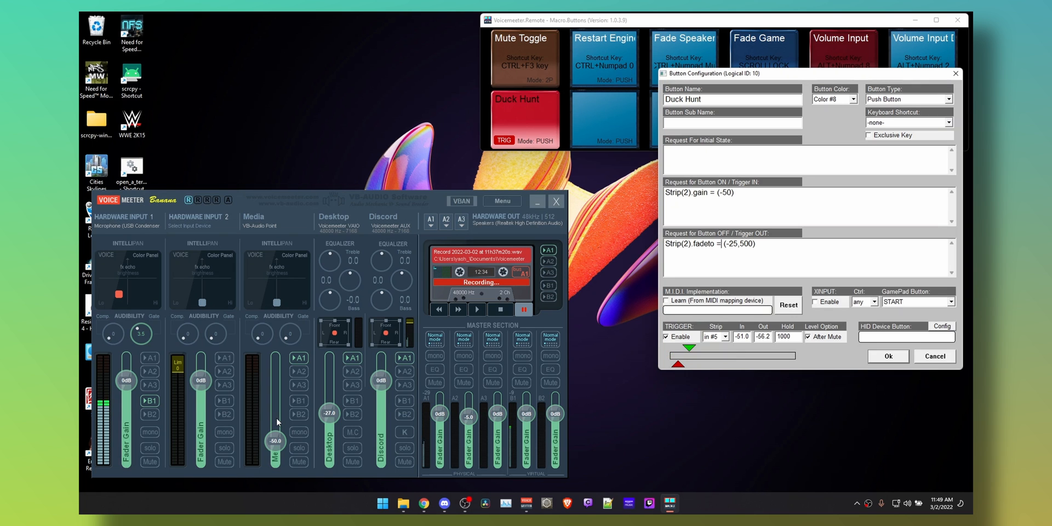
# Step: Rename the Duck Hunt button as Discord Priority over Music and mute the -play bot in Discord
pyautogui.click(423, 503)
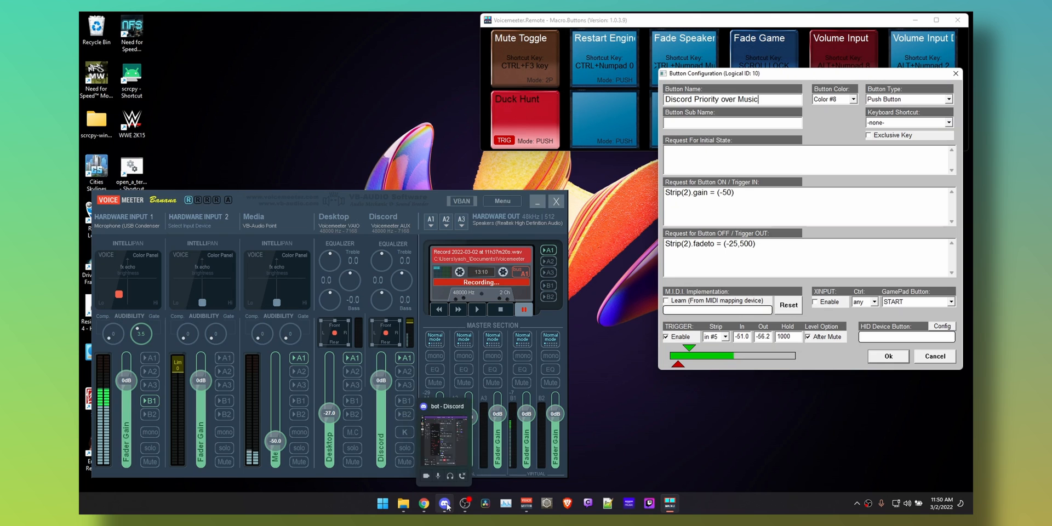
pyautogui.click(447, 504)
pyautogui.rightClick(165, 94)
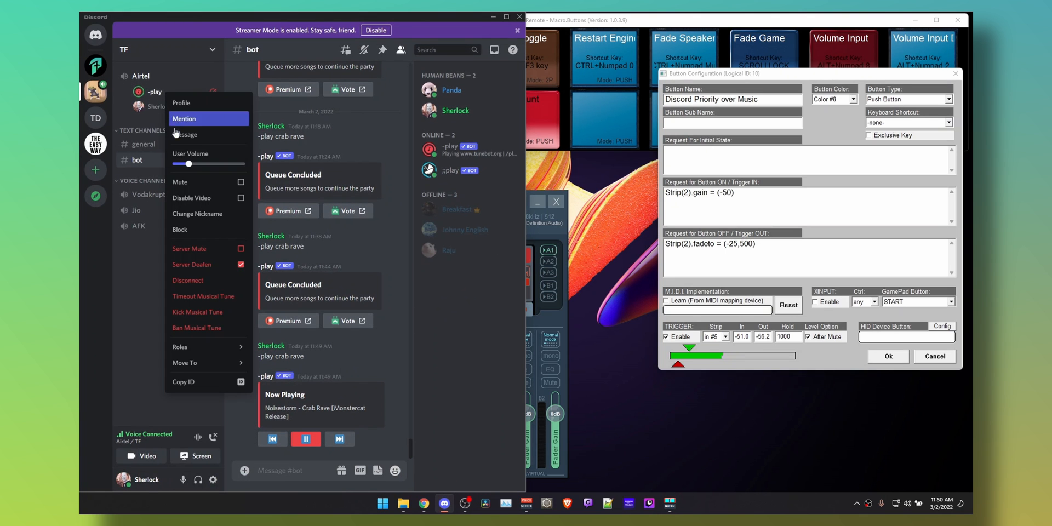
pyautogui.click(493, 18)
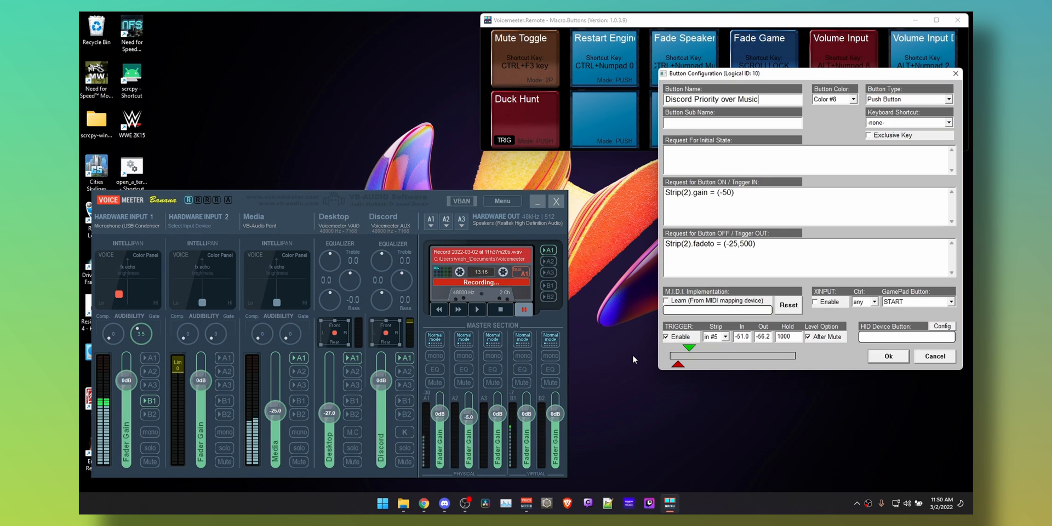
# Step: Check the music playback in Chrome, return to Discord and place the Voicemeeter window beside it
pyautogui.click(423, 503)
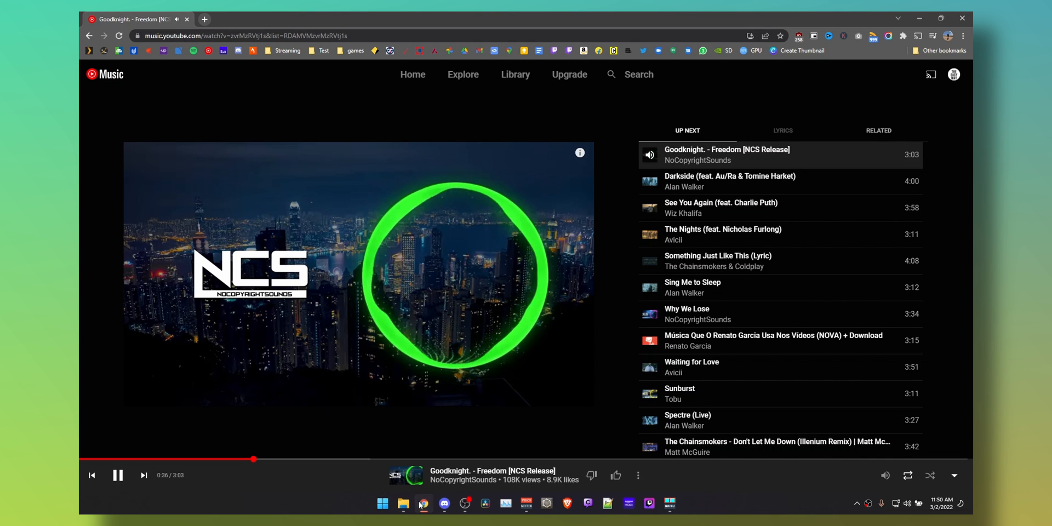
pyautogui.click(422, 503)
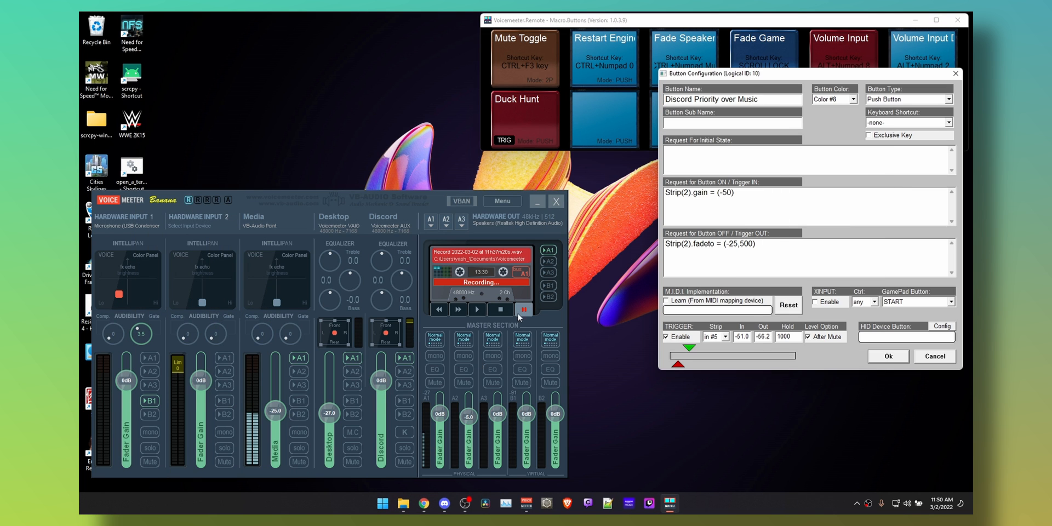
pyautogui.moveTo(448, 508)
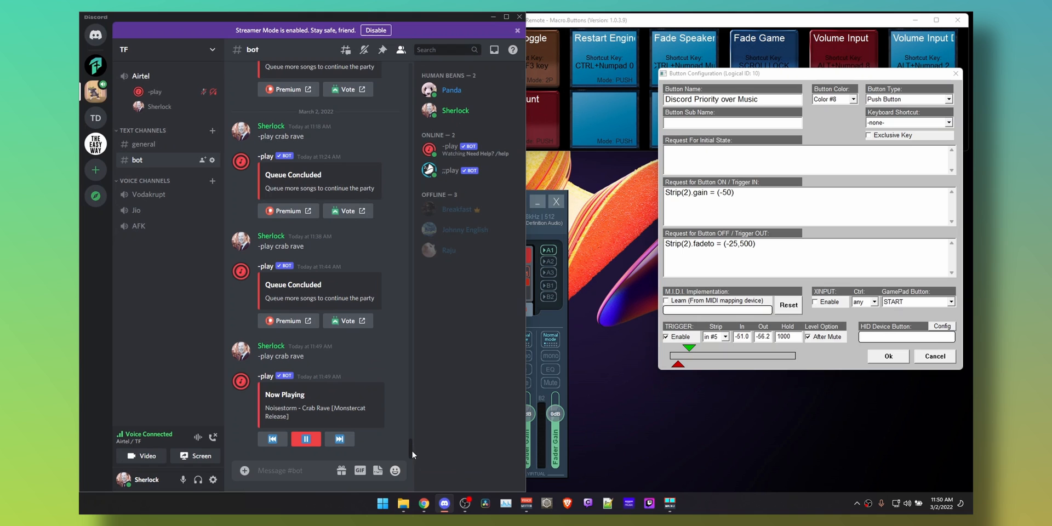
pyautogui.rightClick(169, 107)
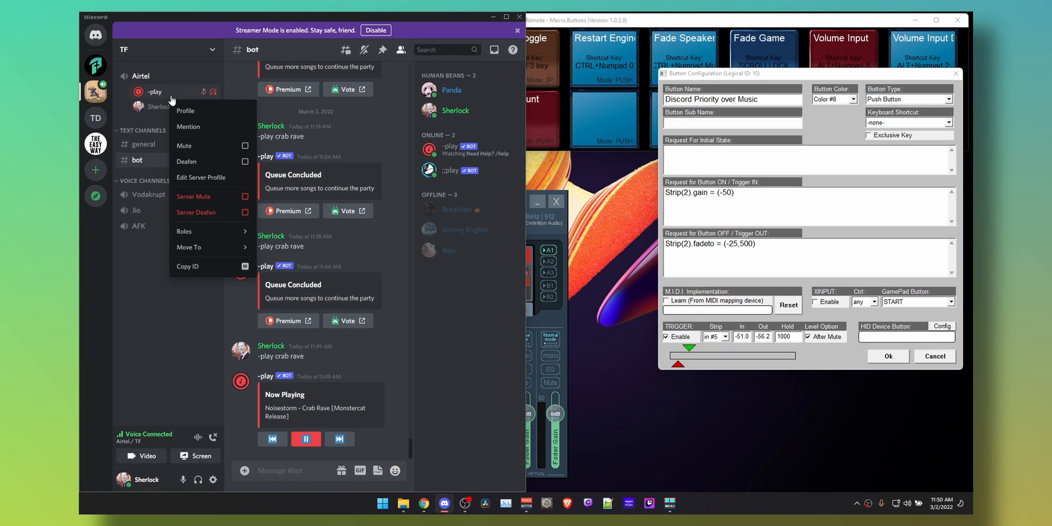
pyautogui.click(556, 214)
pyautogui.moveTo(466, 206); pyautogui.dragTo(886, 133)
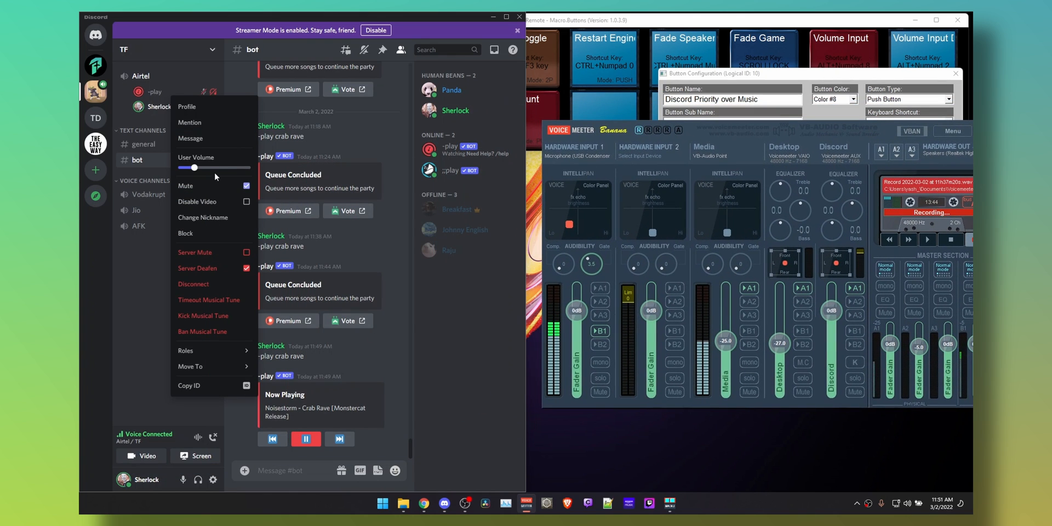
# Step: Unmute and mute the -play bot twice in Discord to test the Media fader's response to the trigger
pyautogui.click(239, 186)
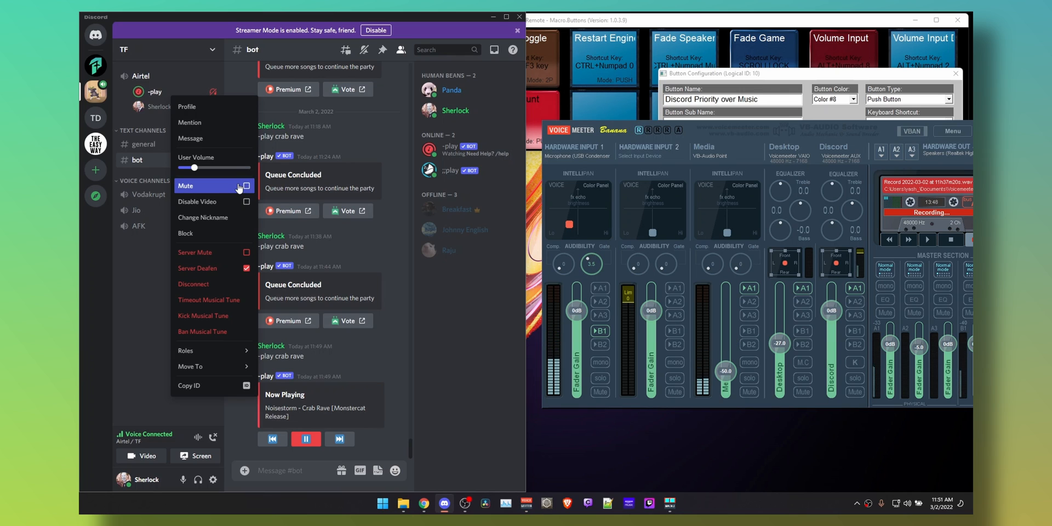
pyautogui.click(239, 186)
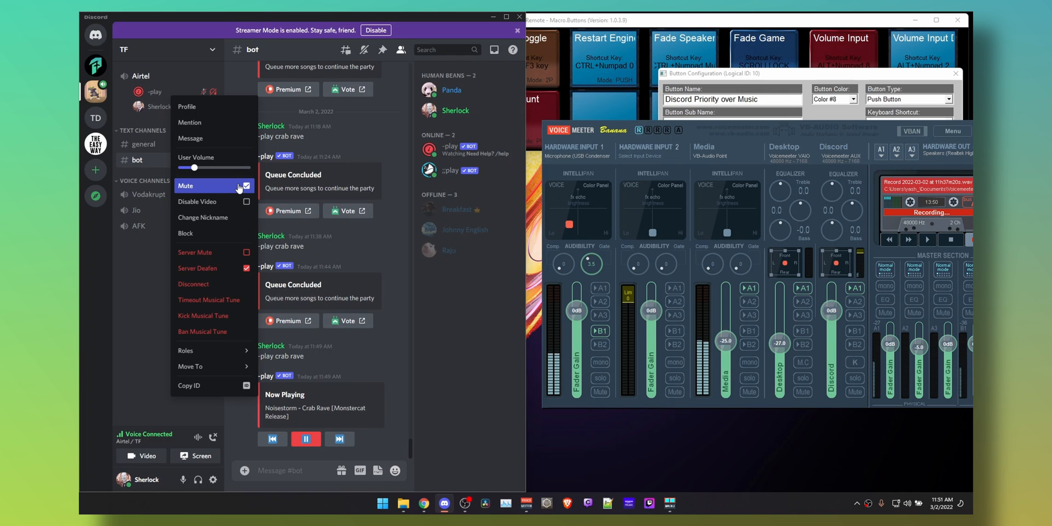
pyautogui.click(238, 186)
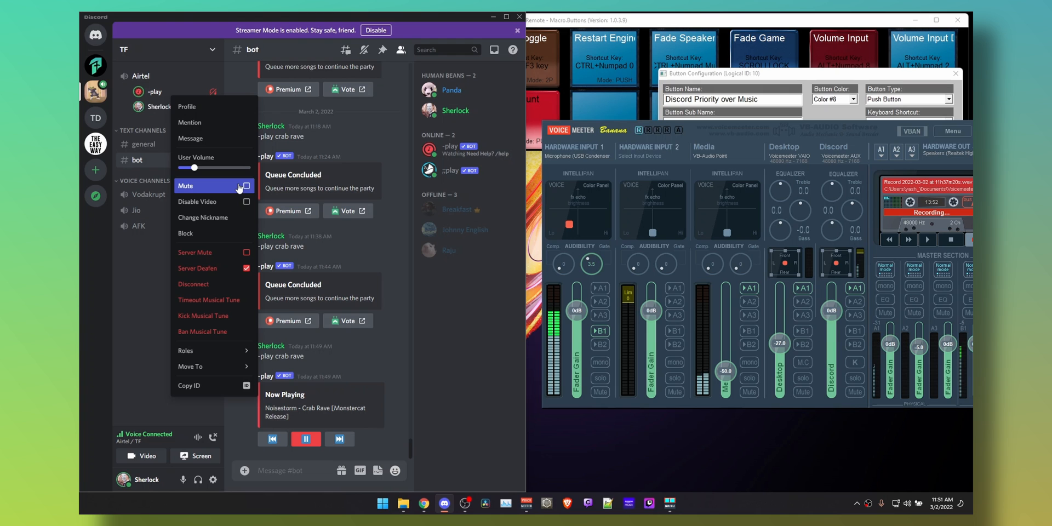
pyautogui.click(239, 187)
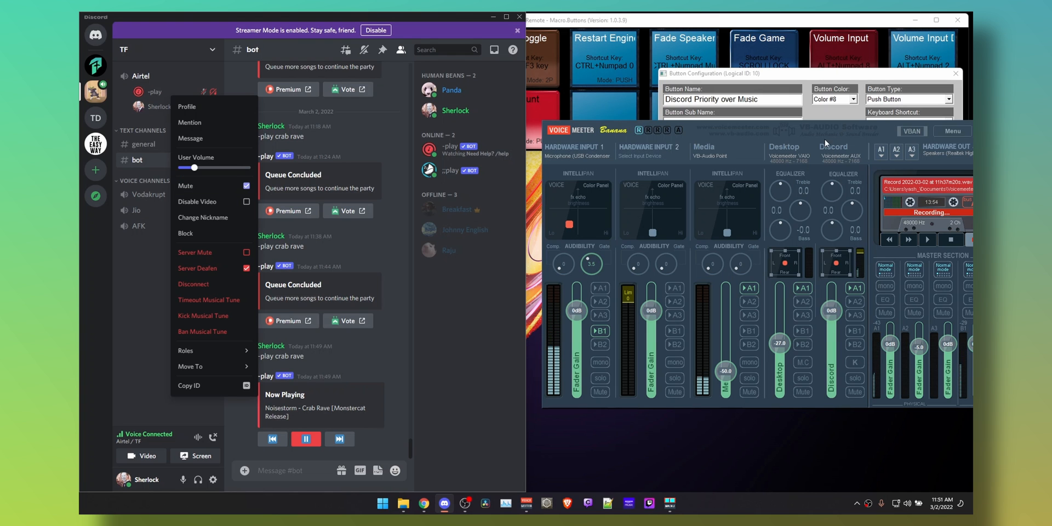
# Step: Close the Voicemeeter and Discord windows and save the Discord Priority over Music button configuration
pyautogui.moveTo(819, 132); pyautogui.dragTo(639, 150)
pyautogui.click(830, 154)
pyautogui.click(520, 17)
pyautogui.moveTo(761, 75); pyautogui.dragTo(332, 107)
pyautogui.click(460, 388)
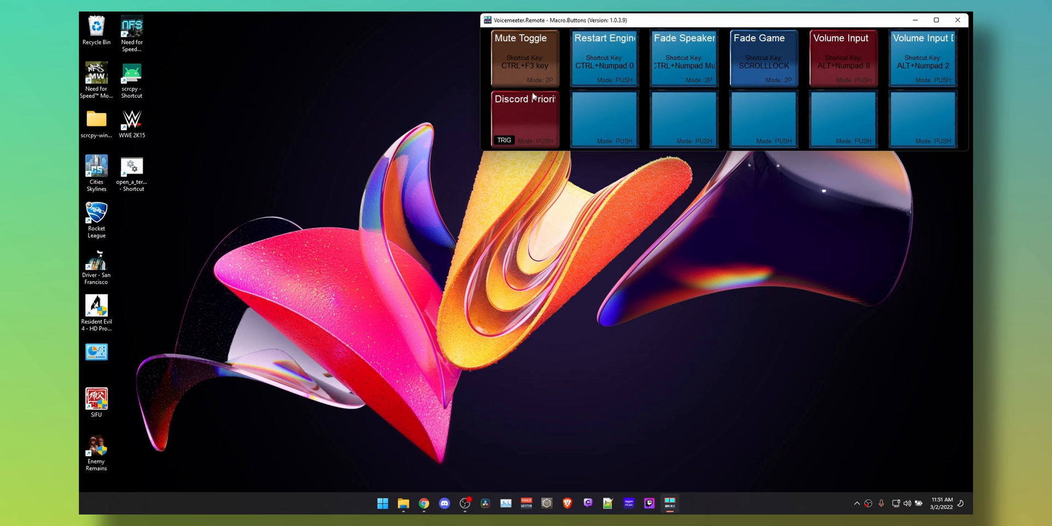
# Step: Review the startup options of Macro Buttons and Voicemeeter, including Run MacroButtons on Voicemeeter start, and close the Voicemeeter window
pyautogui.rightClick(521, 20)
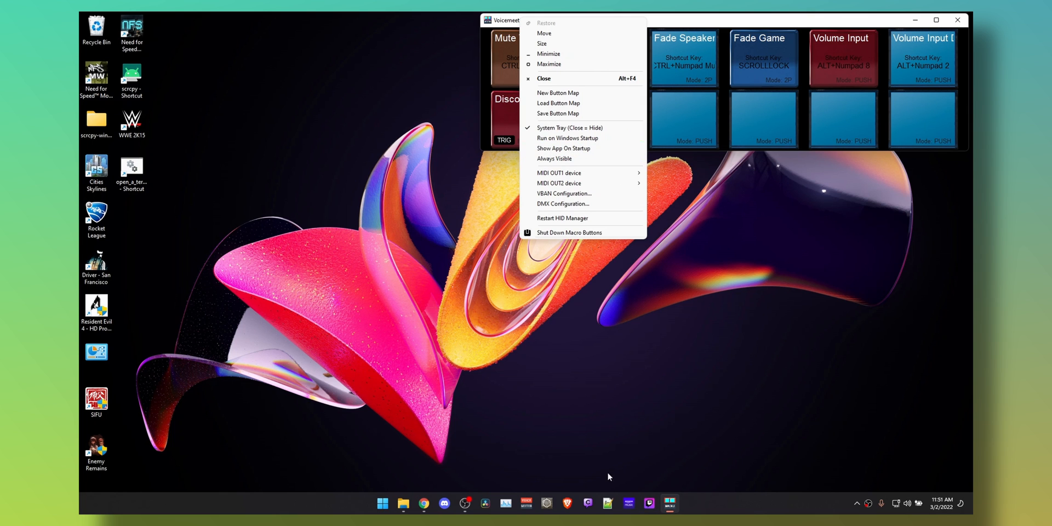
pyautogui.click(526, 503)
pyautogui.click(774, 151)
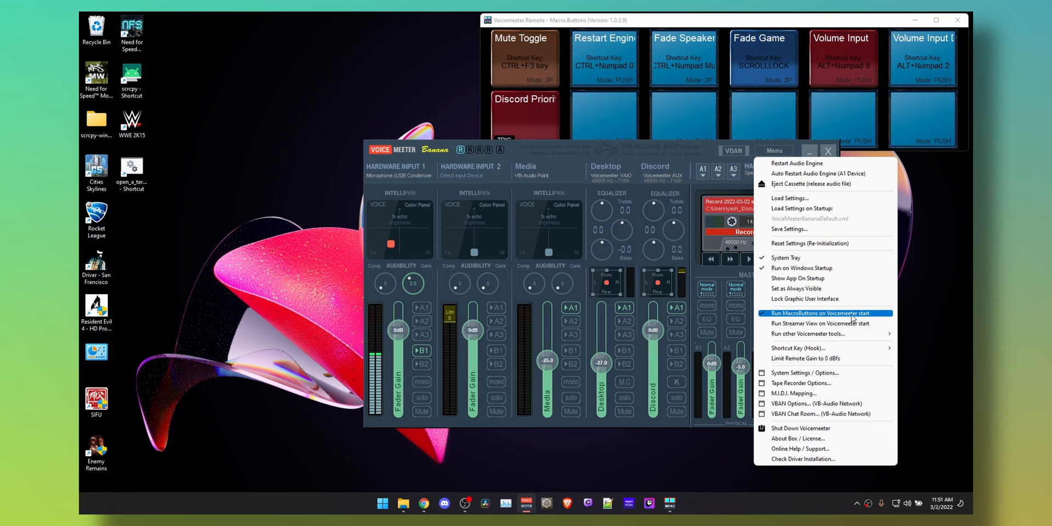
pyautogui.click(715, 152)
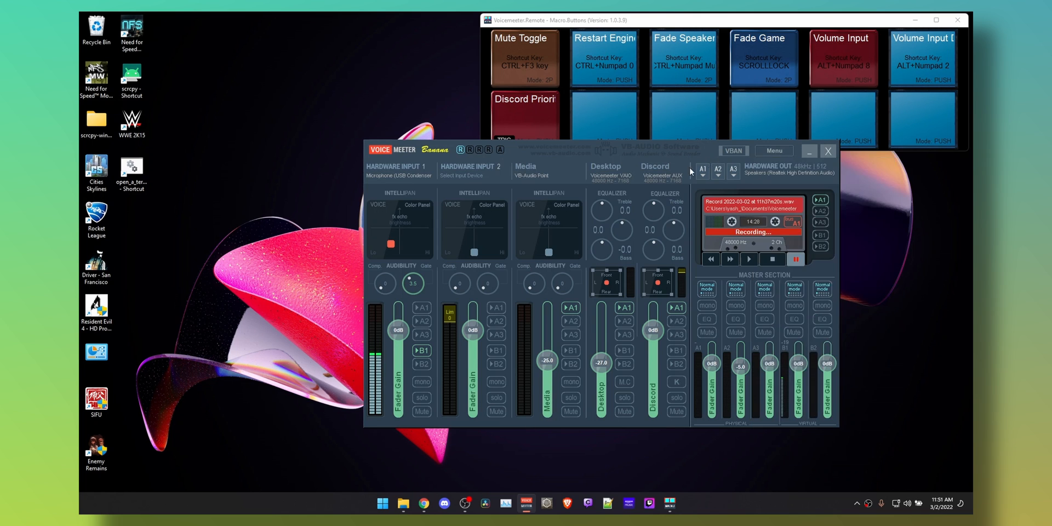
pyautogui.moveTo(714, 145); pyautogui.dragTo(661, 196)
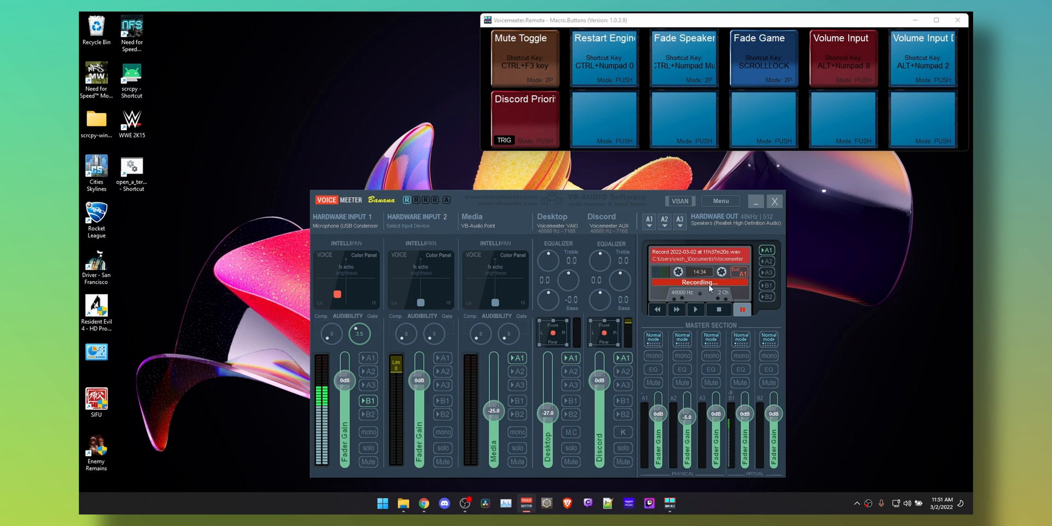
pyautogui.click(775, 201)
# Step: Open the Discord Priority over Music configuration and select the 500 fade time in its Trigger OUT request
pyautogui.rightClick(524, 124)
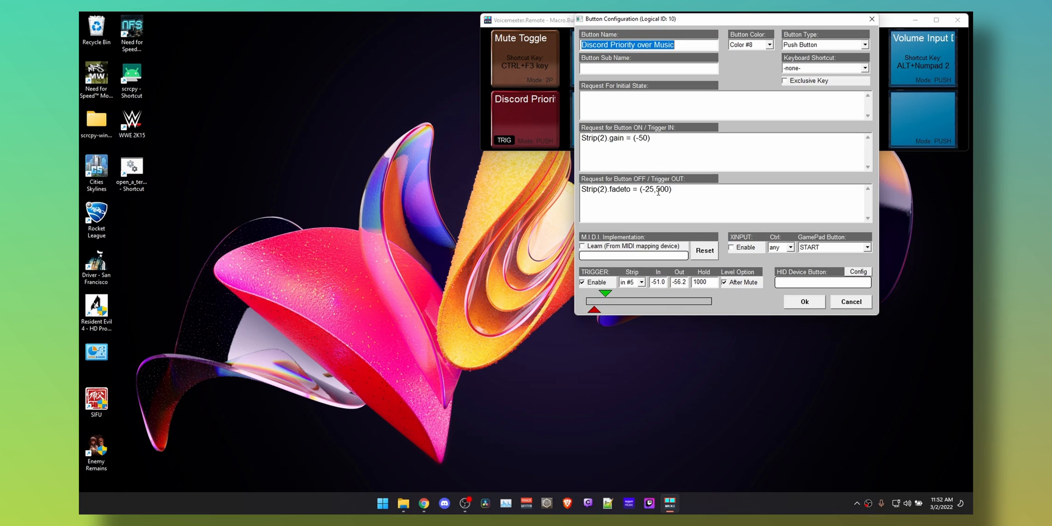
pyautogui.moveTo(658, 191); pyautogui.dragTo(664, 193)
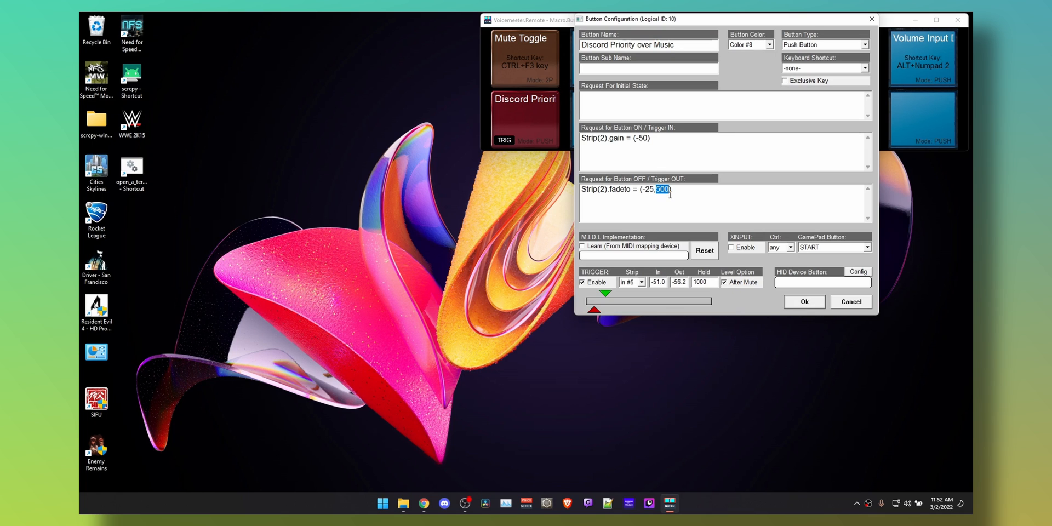